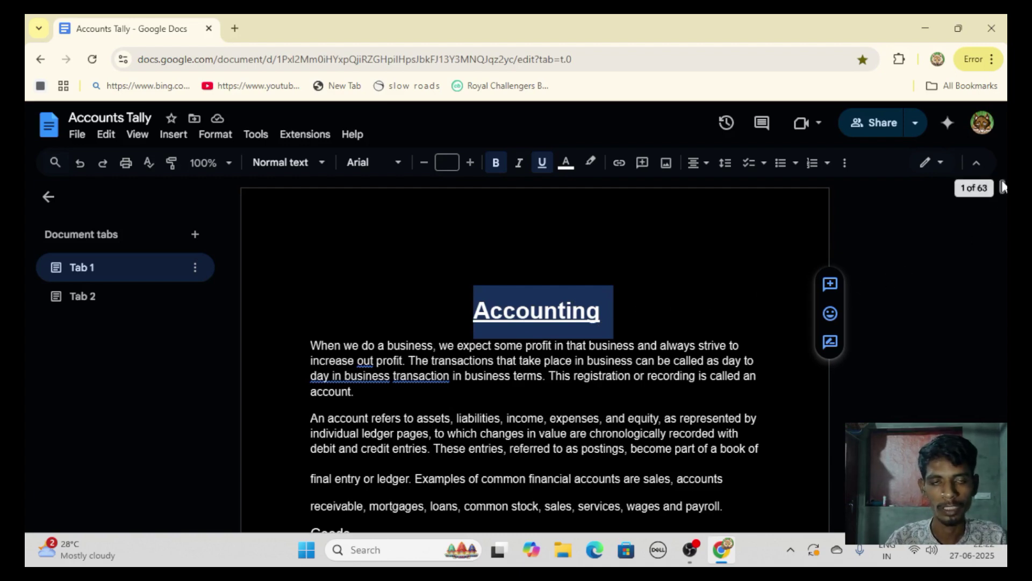
Read through the Accounts Tally notes from the accounting definitions down to the instructions for creating a new company.
left_click_drag(1004, 187, 1003, 195)
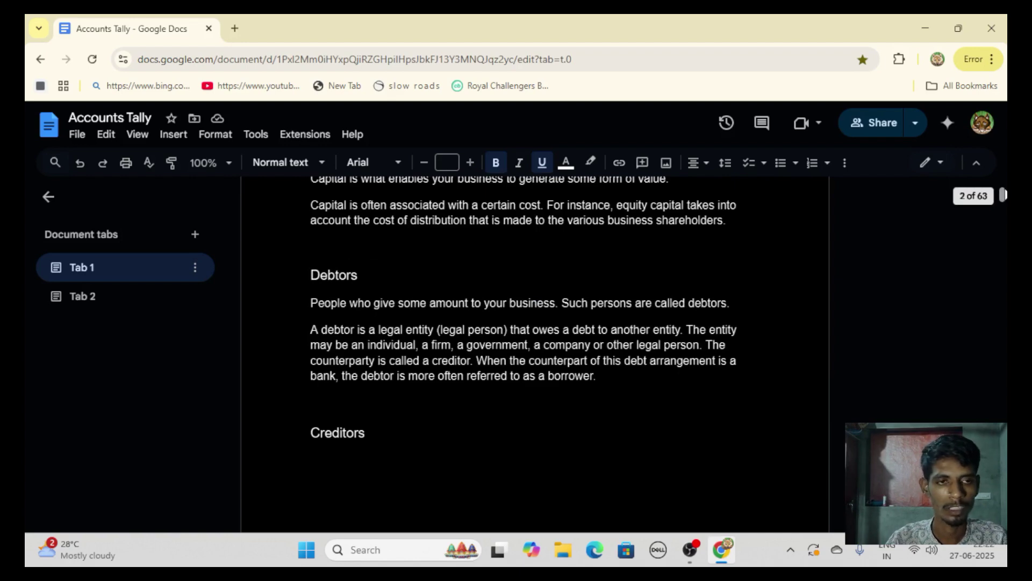
left_click_drag(1003, 194, 1004, 199)
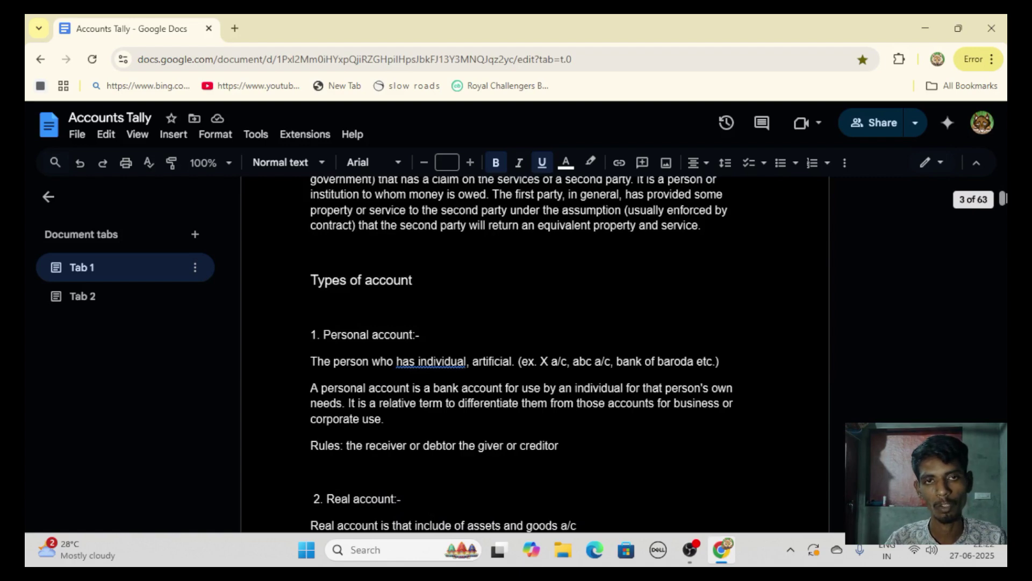
left_click_drag(1003, 198, 1003, 202)
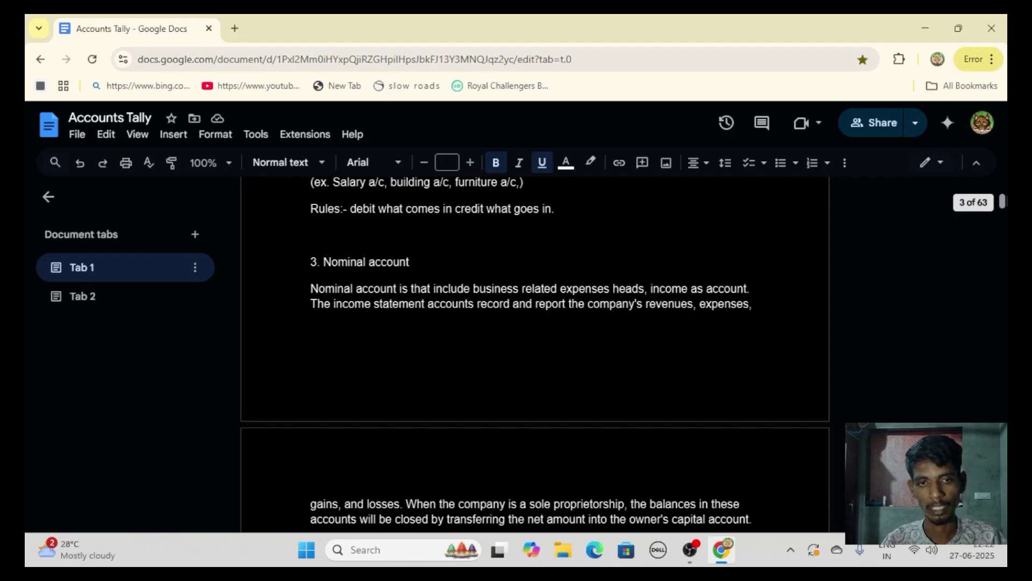
scroll(535, 349, "down", 5)
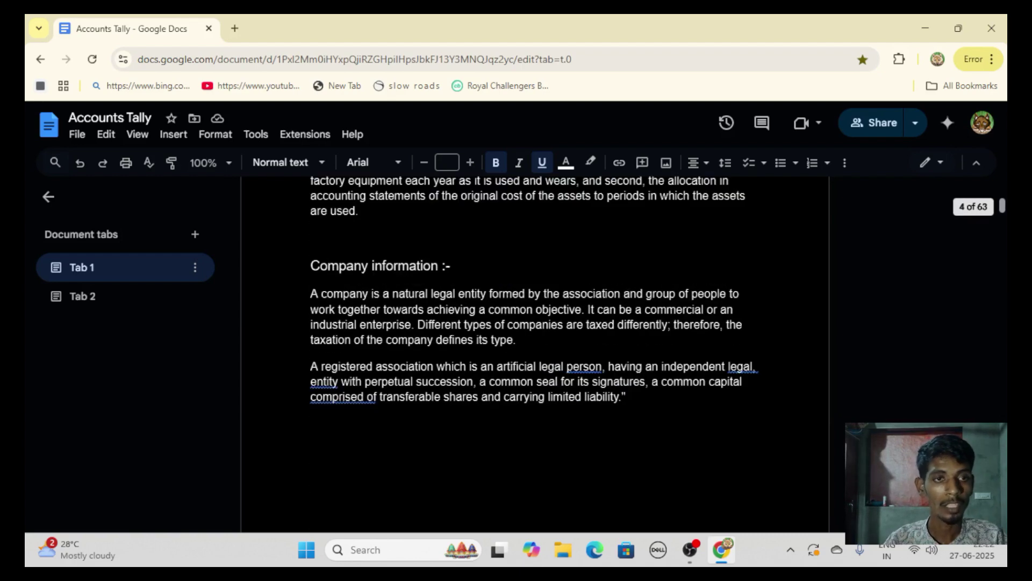
scroll(535, 350, "down", 8)
scroll(535, 350, "up", 8)
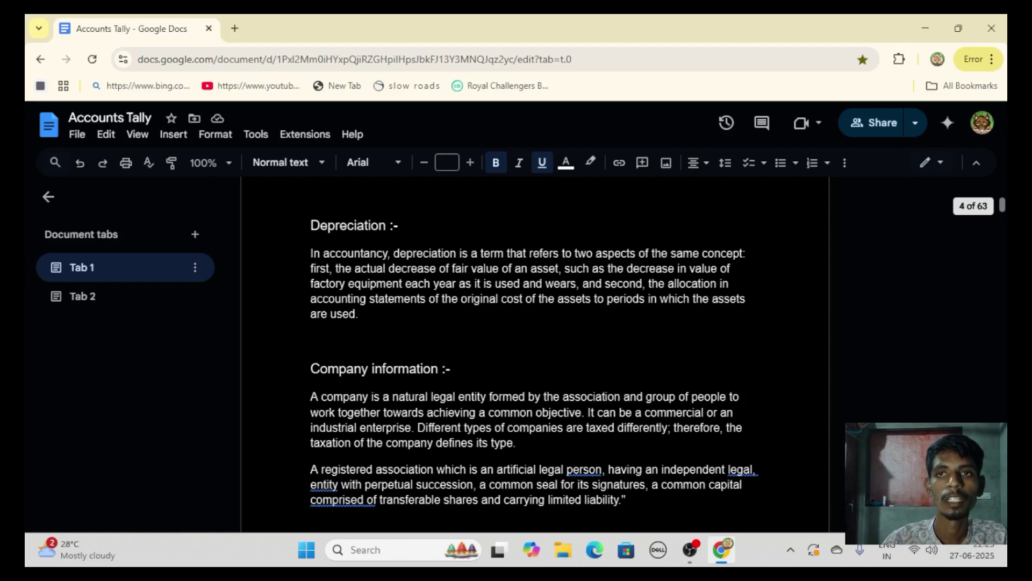
scroll(1004, 207, "down", 4)
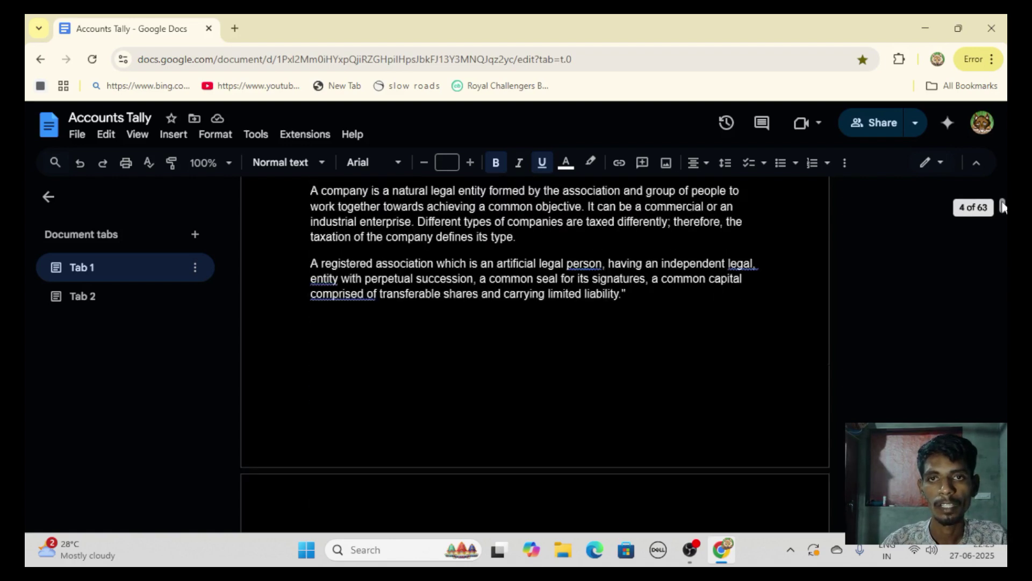
scroll(1003, 207, "down", 5)
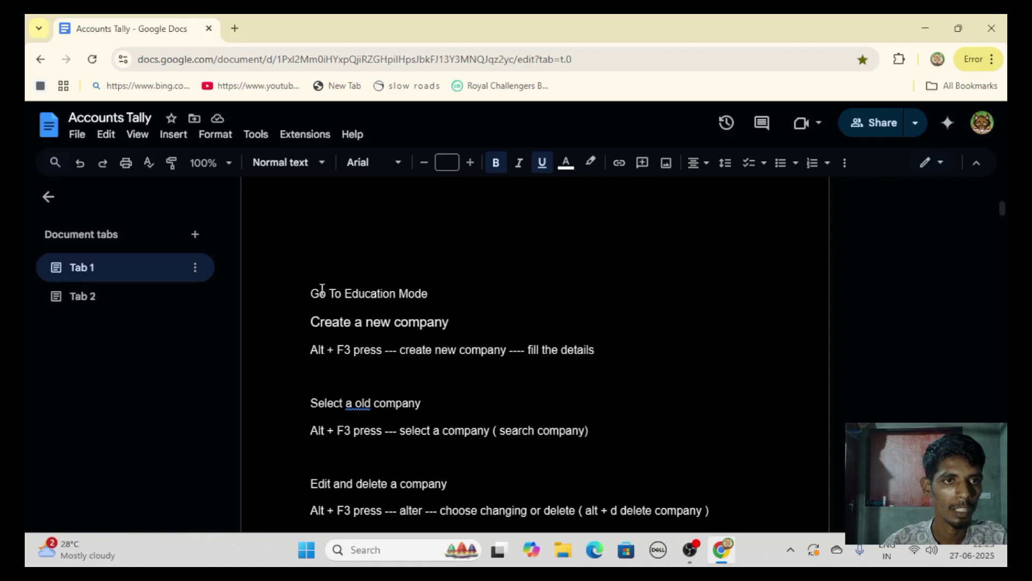
left_click_drag(308, 292, 459, 331)
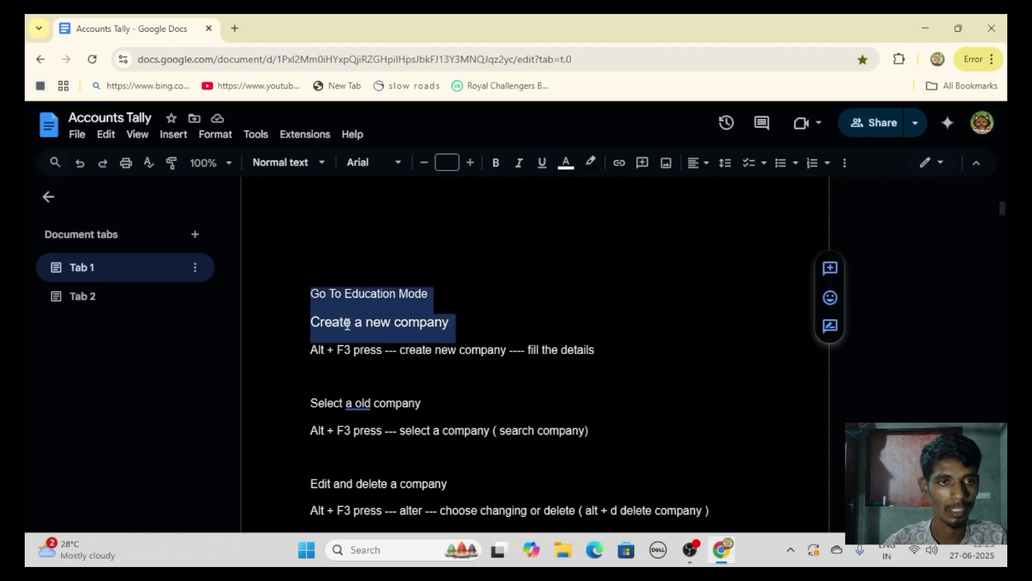
Switch to TallyPrime Edit Log and continue in Educational Mode.
left_click(926, 29)
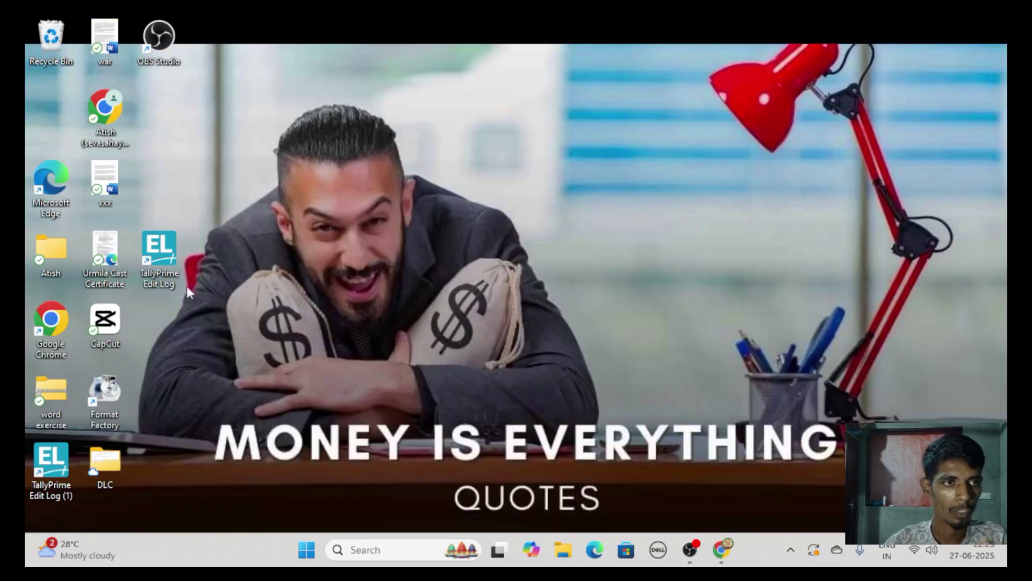
double_click(164, 257)
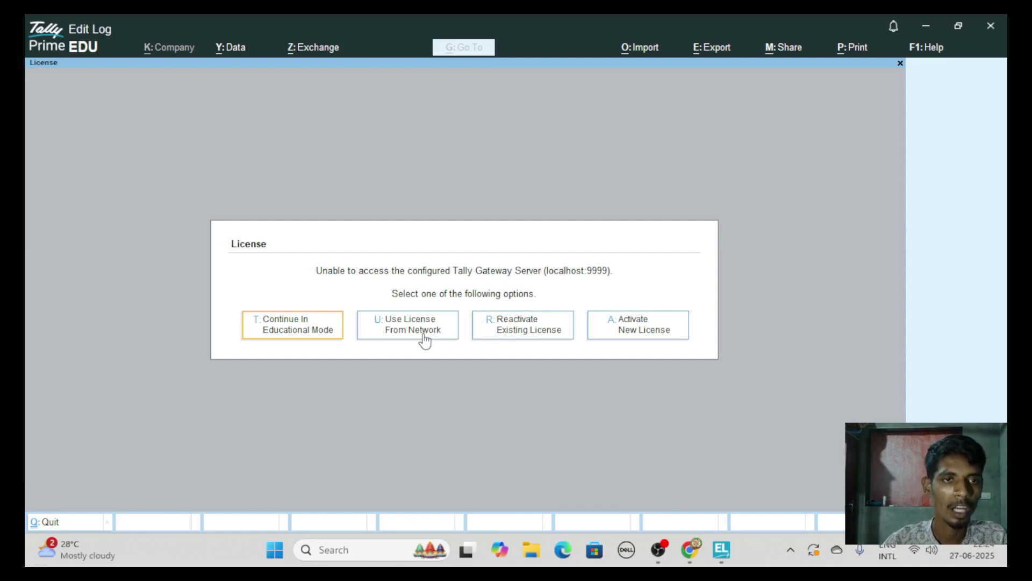
left_click(293, 338)
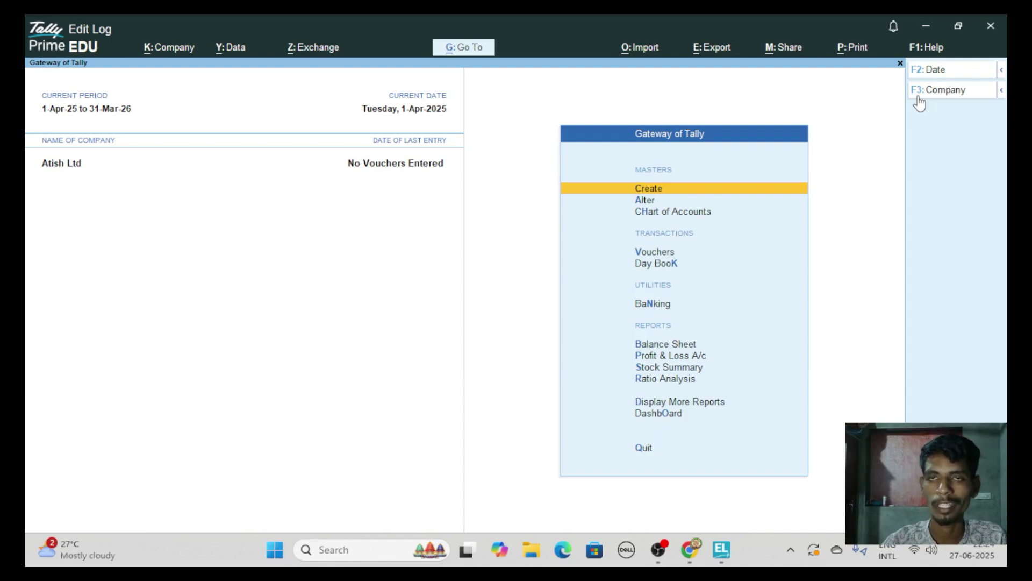
Start creating a new company named ATISH PVT LTD and accept the same mailing name.
left_click(944, 90)
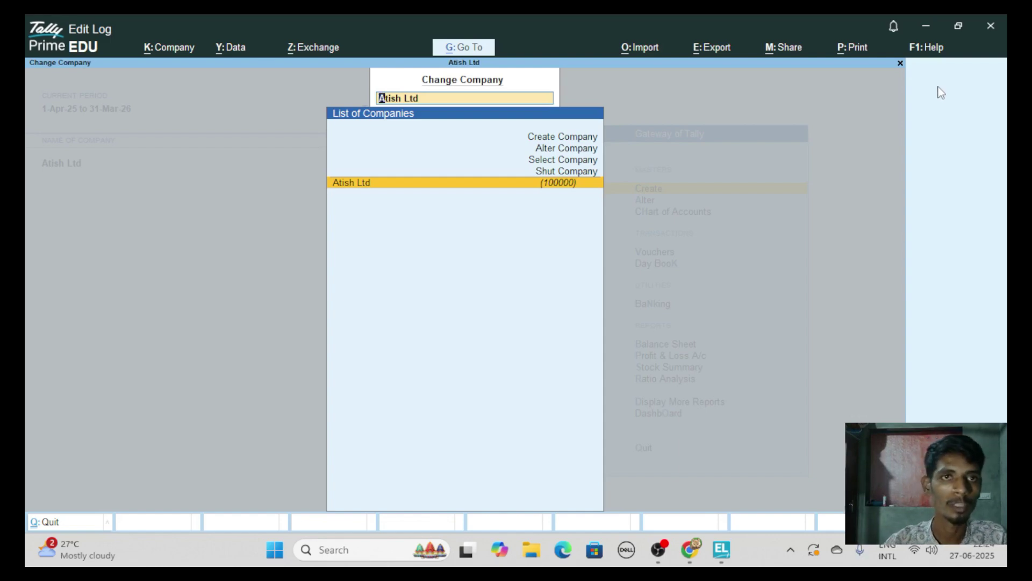
left_click(569, 135)
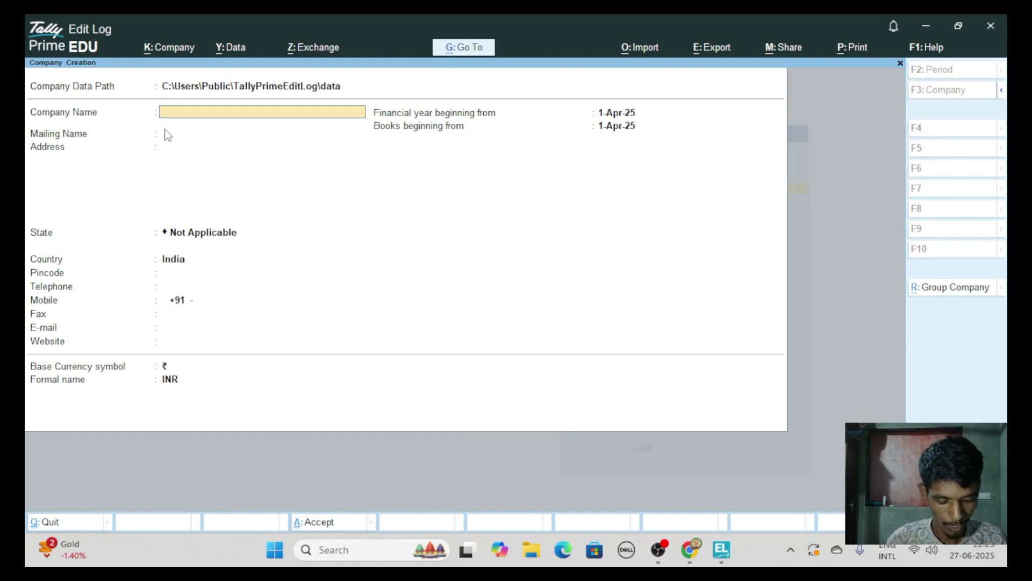
type("ATIS")
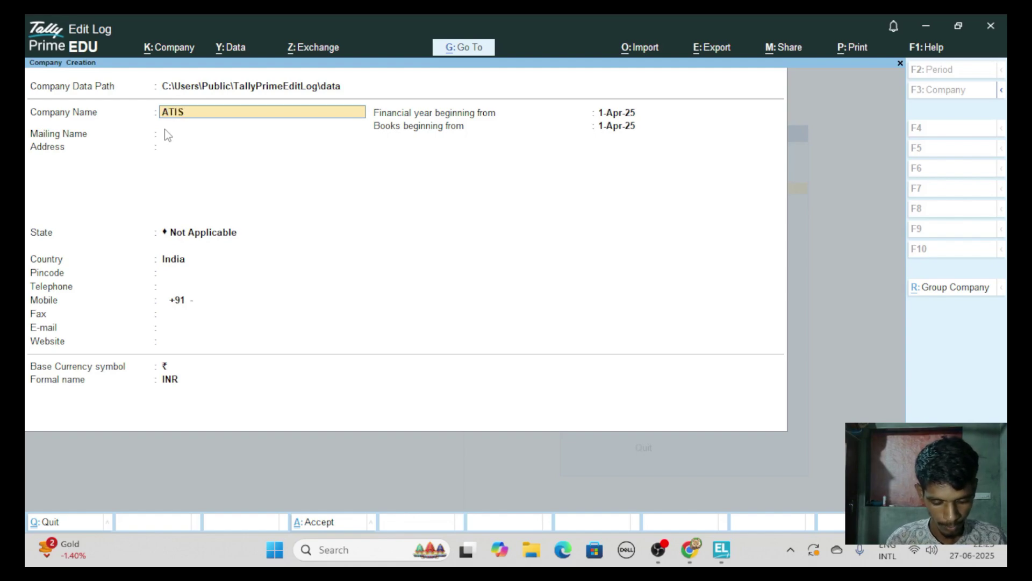
type("H P")
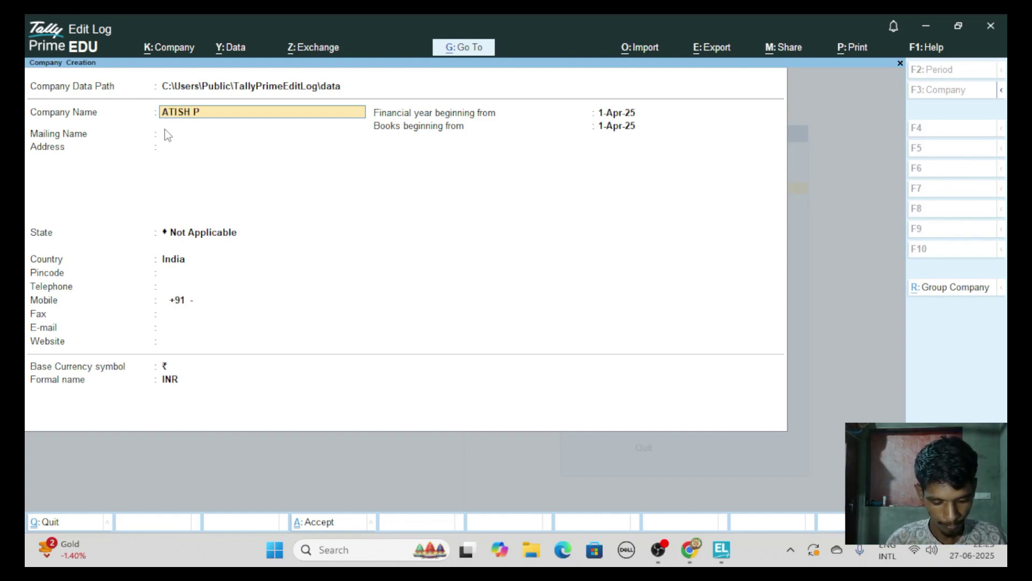
type("VT L")
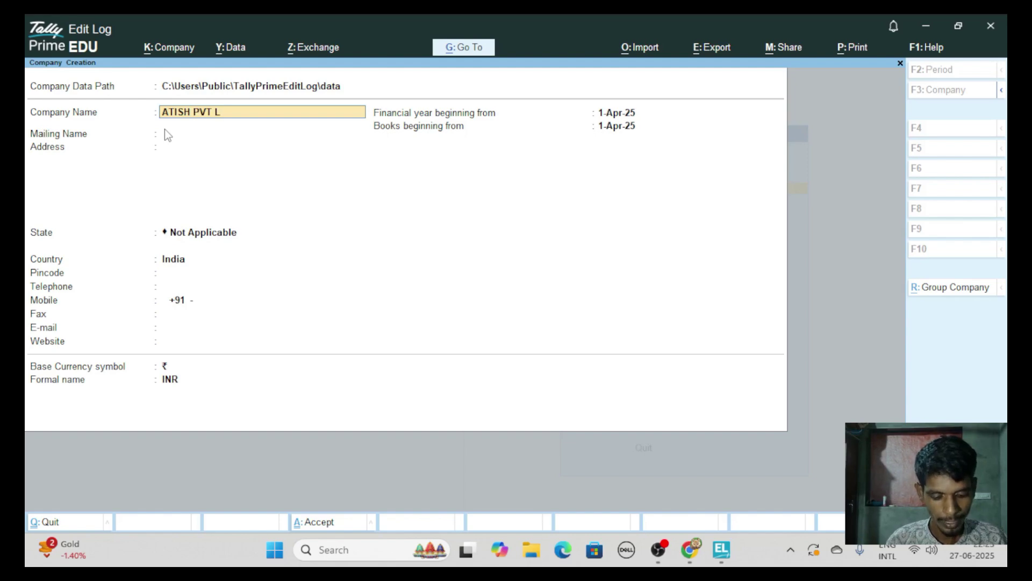
type("TD")
key("Return")
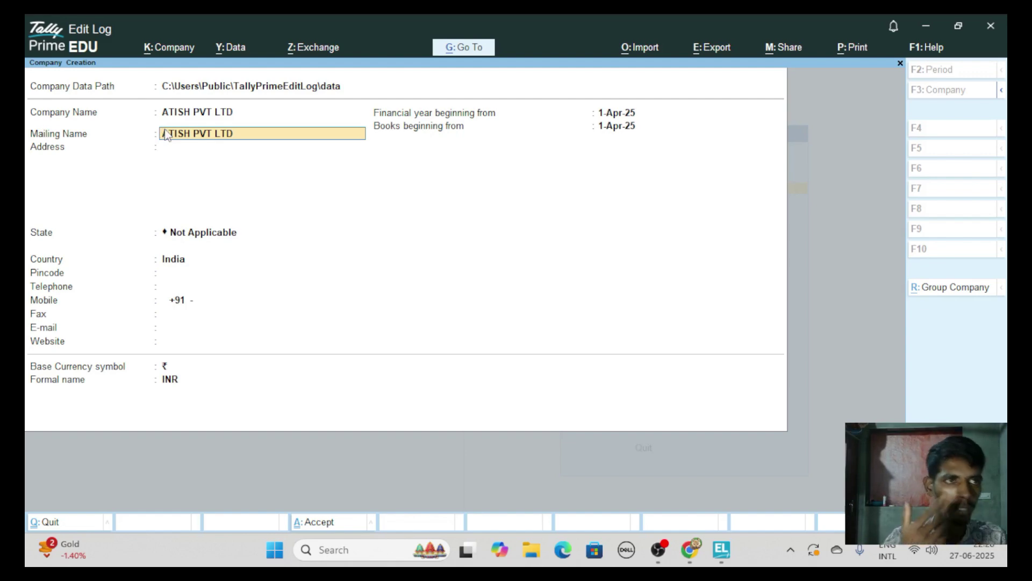
key("Return")
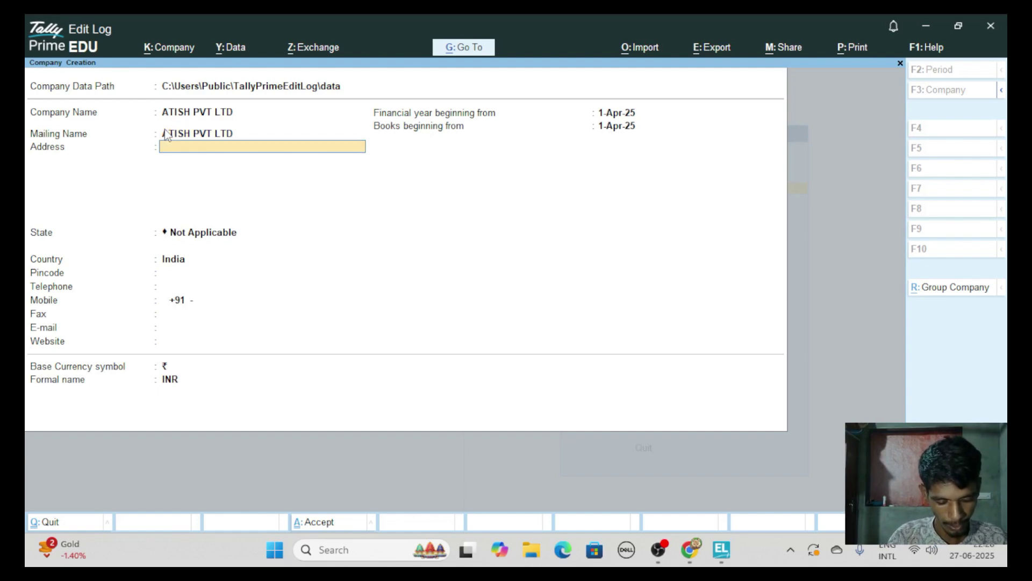
Fill in the company's postal address on two lines, with the locality first and the city with postal code second.
type("AT")
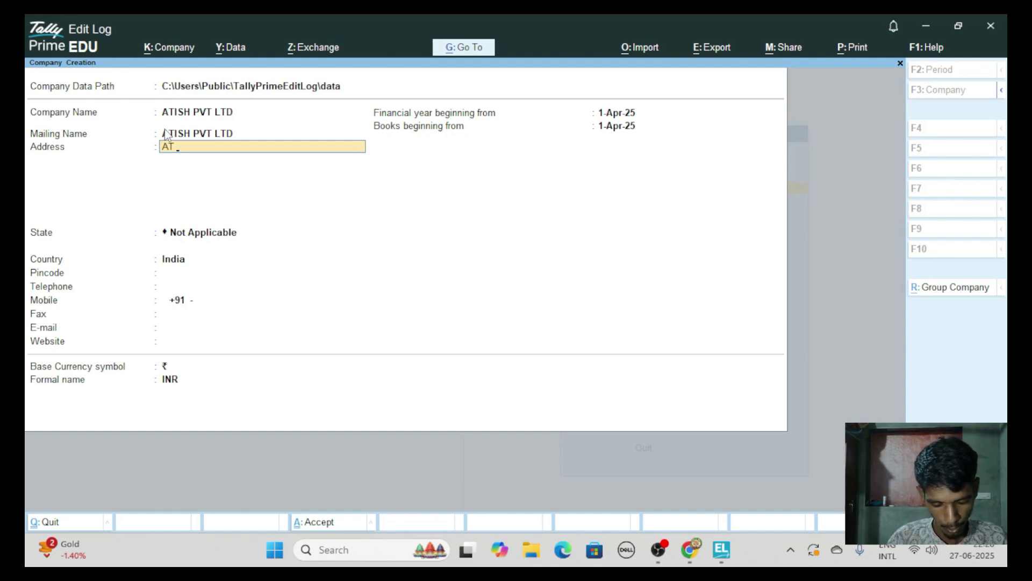
type(" BORIVALI")
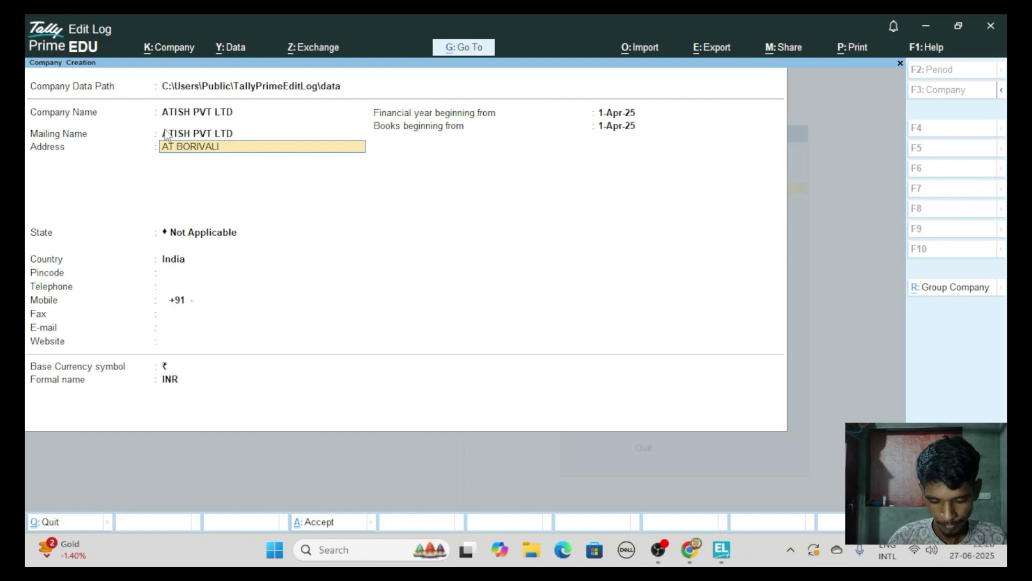
key("Return")
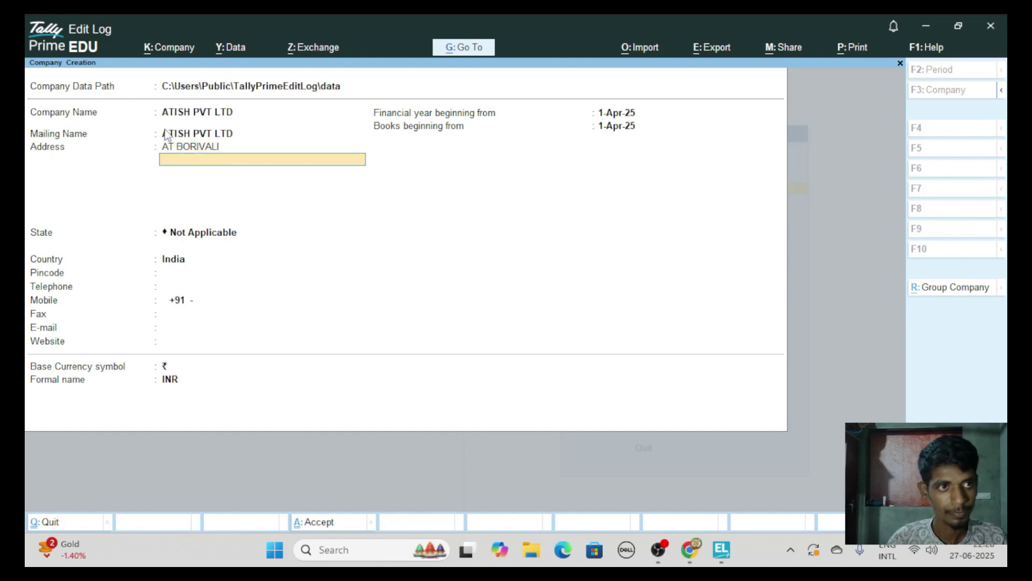
type("MUMBAI")
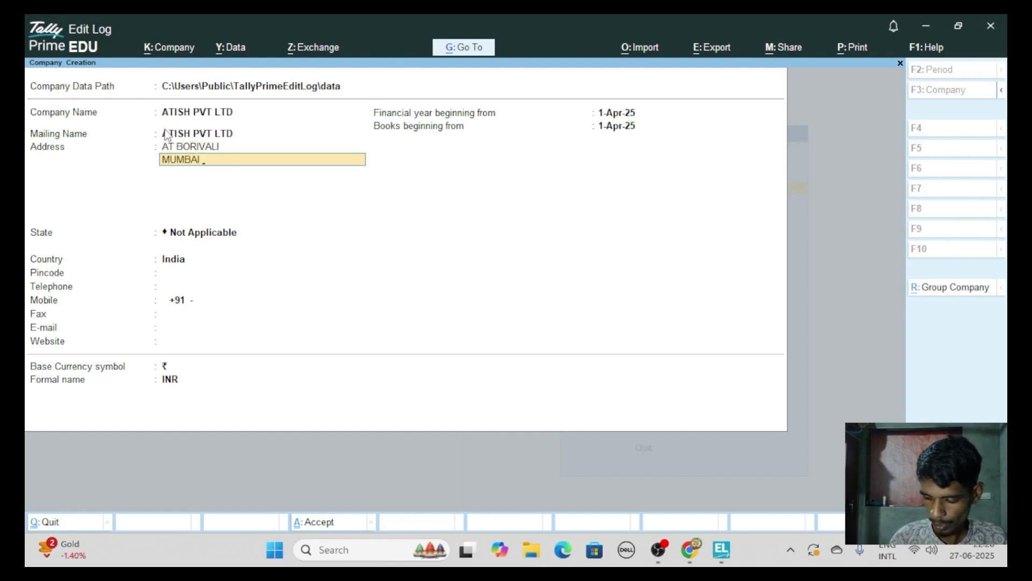
type(" 40")
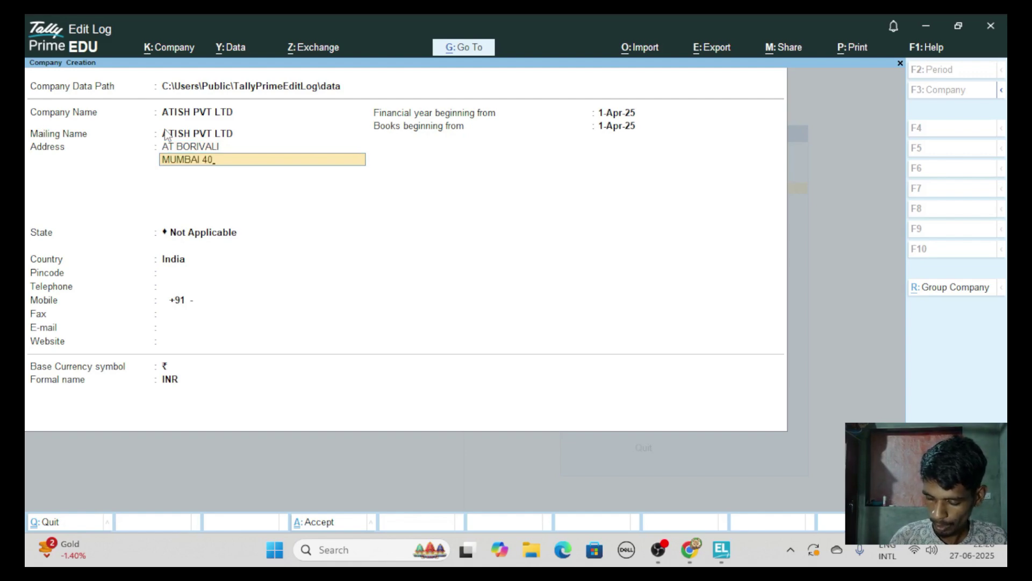
type("1")
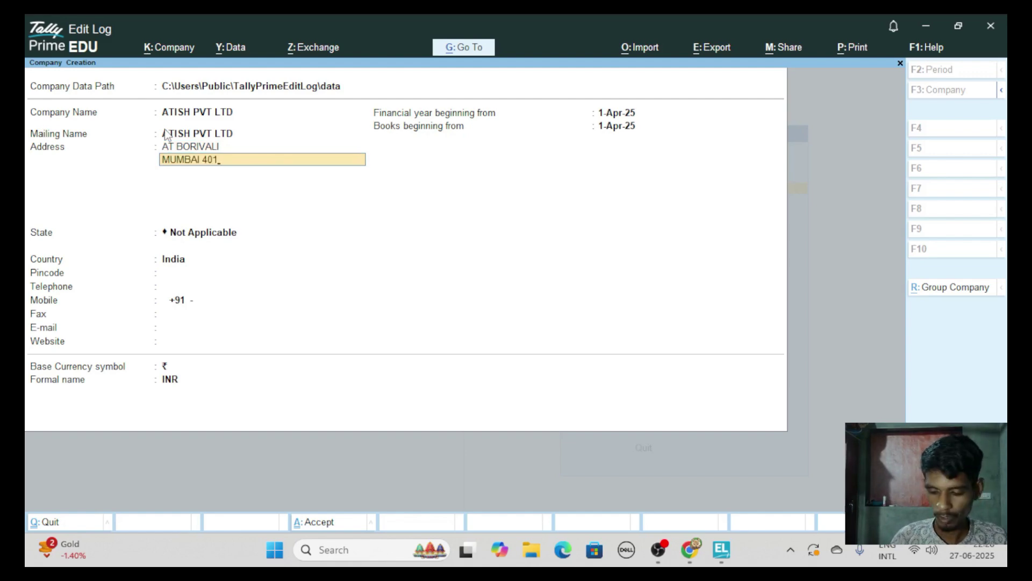
key("BackSpace")
type("00")
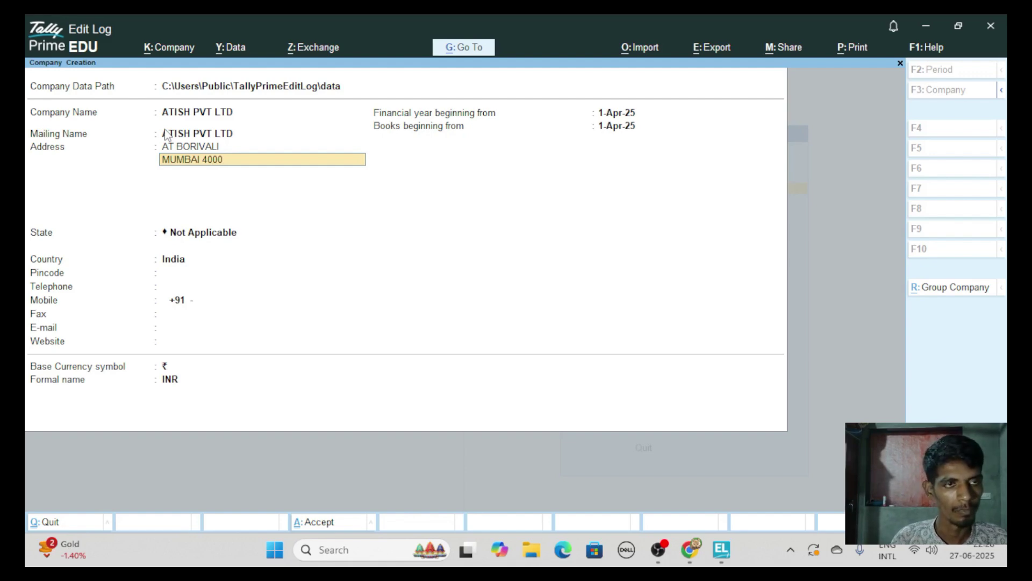
type("05")
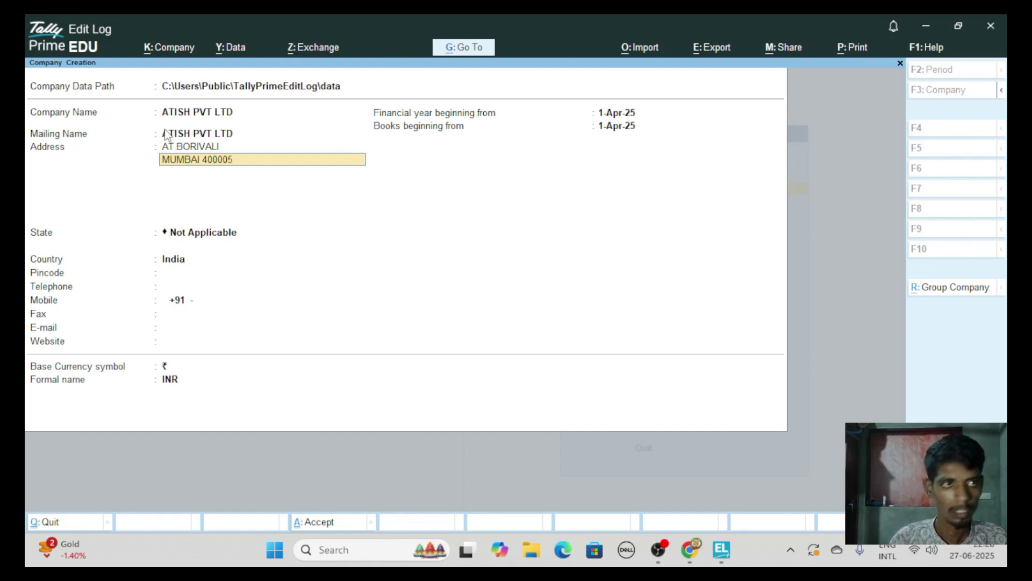
key("Return")
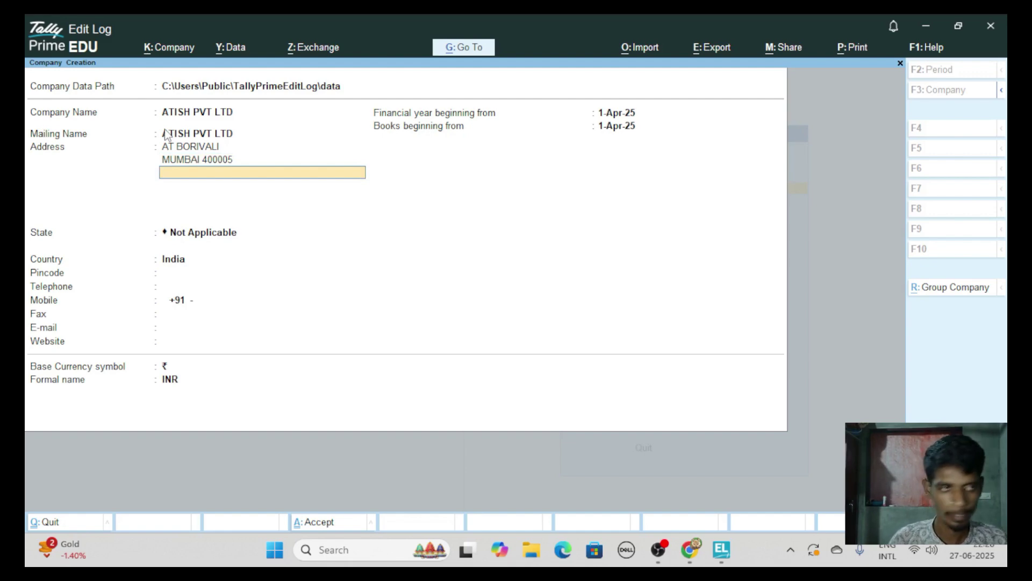
key("Return")
Set the company's state to Maharashtra and fill in its postal pincode.
type("MAH")
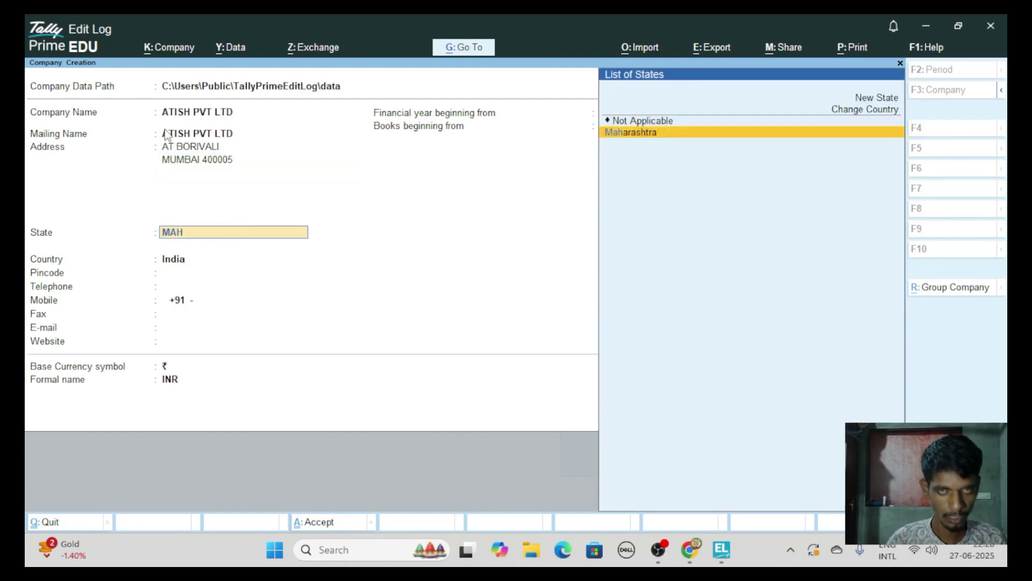
key("Return")
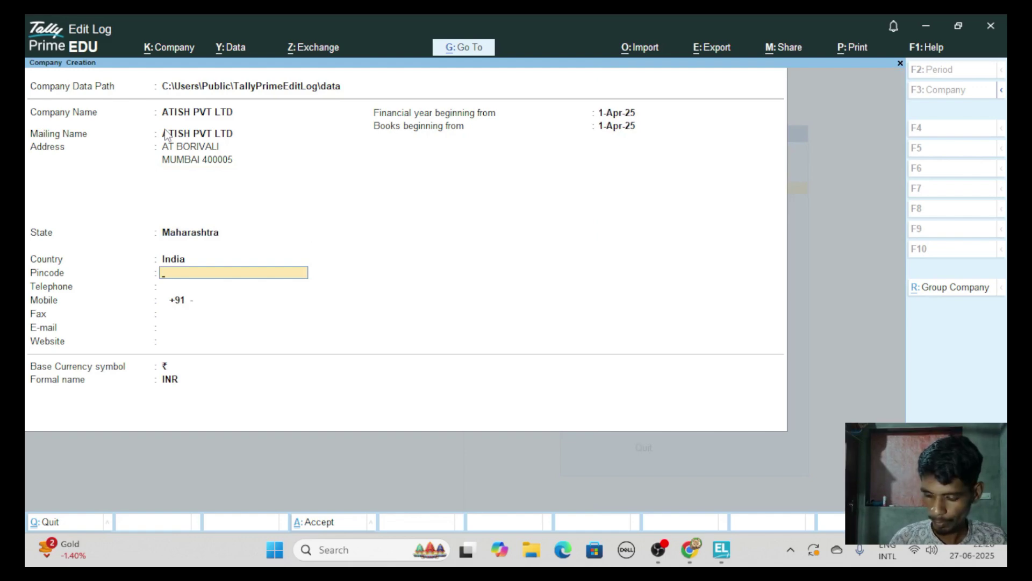
type("4000")
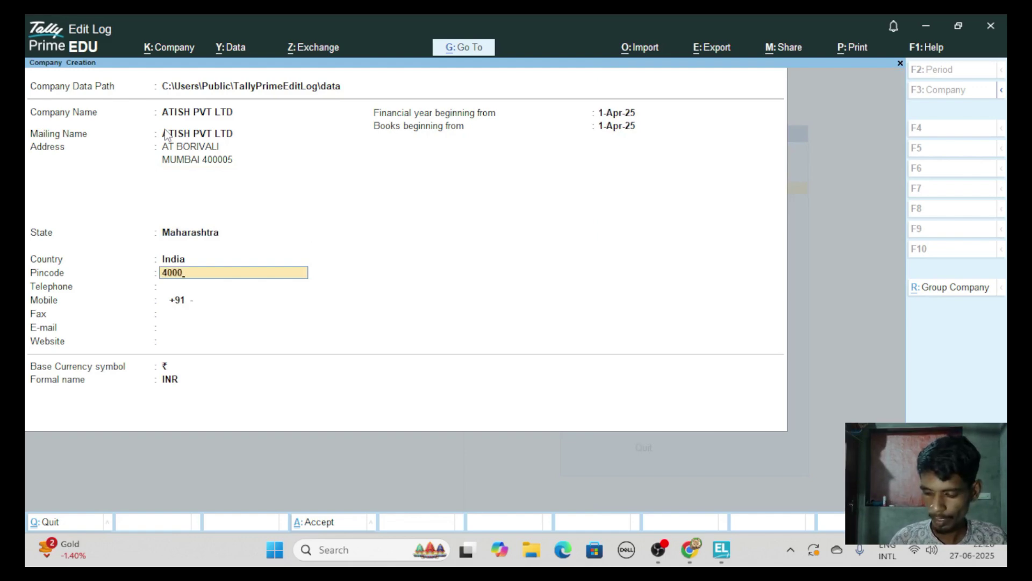
type("05")
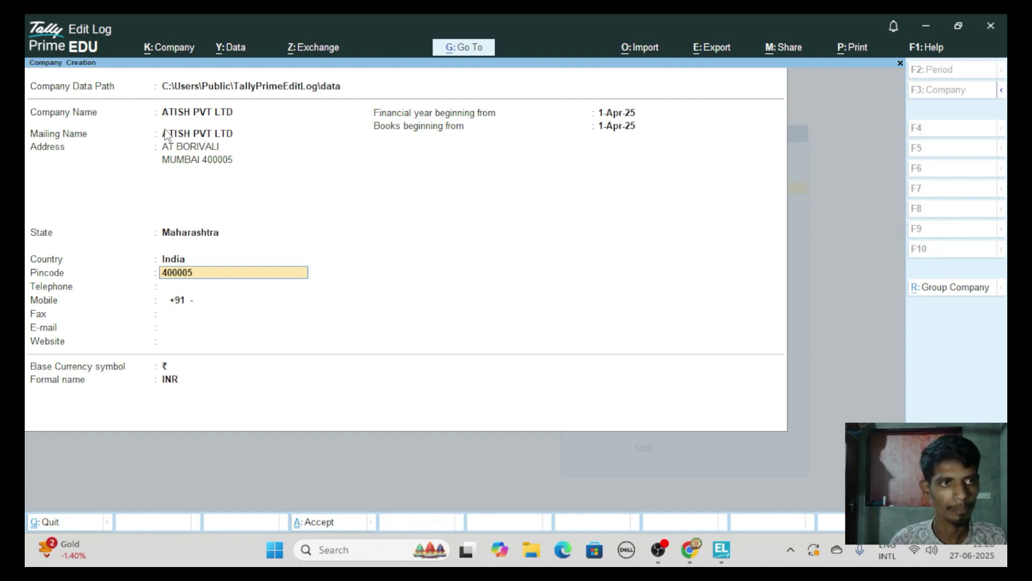
key("Return")
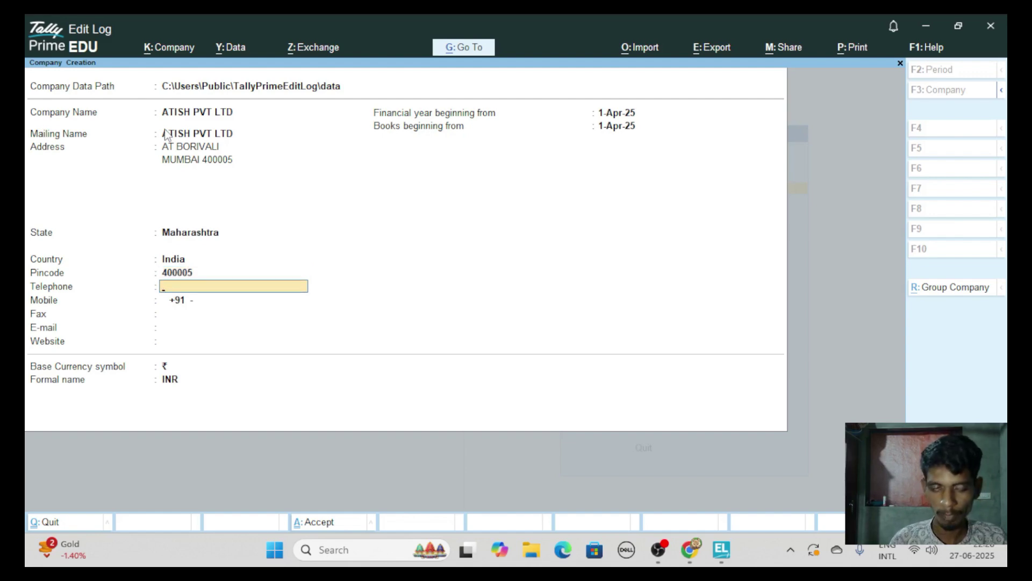